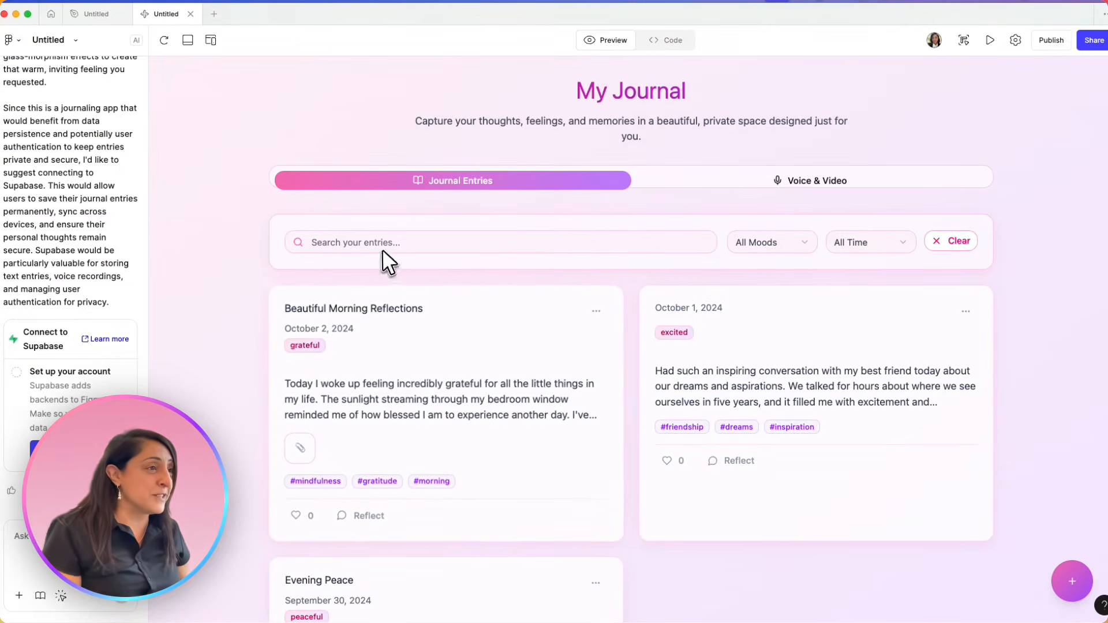
# Examine the generated journal app's Journal Entries and Voice & Video views, along with the original prompt in the chat
pyautogui.scroll(-3, 490, 179)
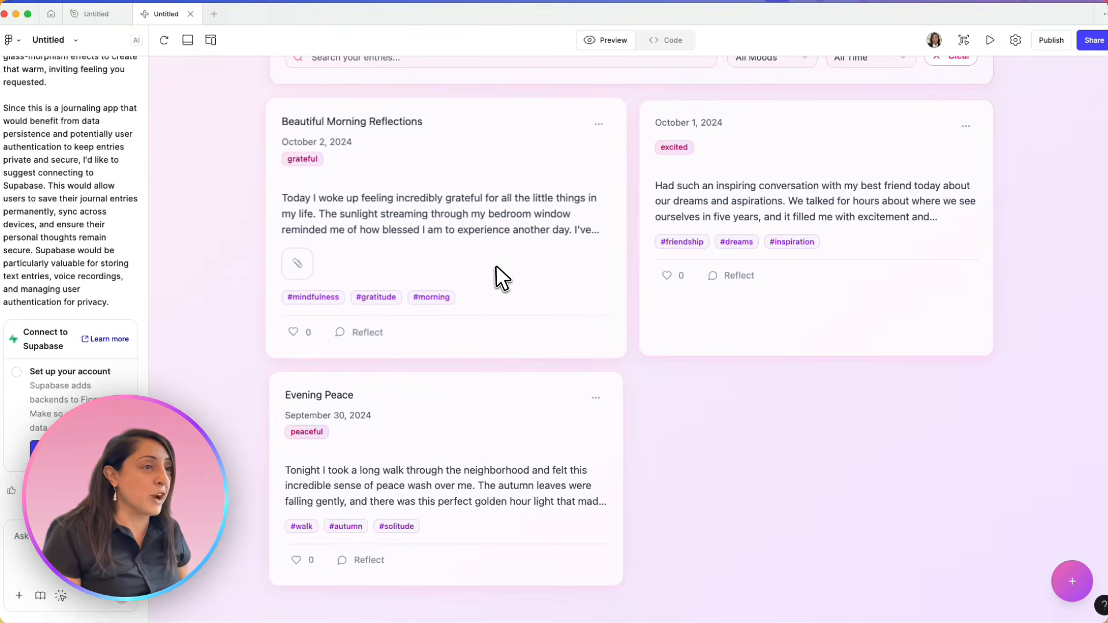
pyautogui.scroll(3, 497, 266)
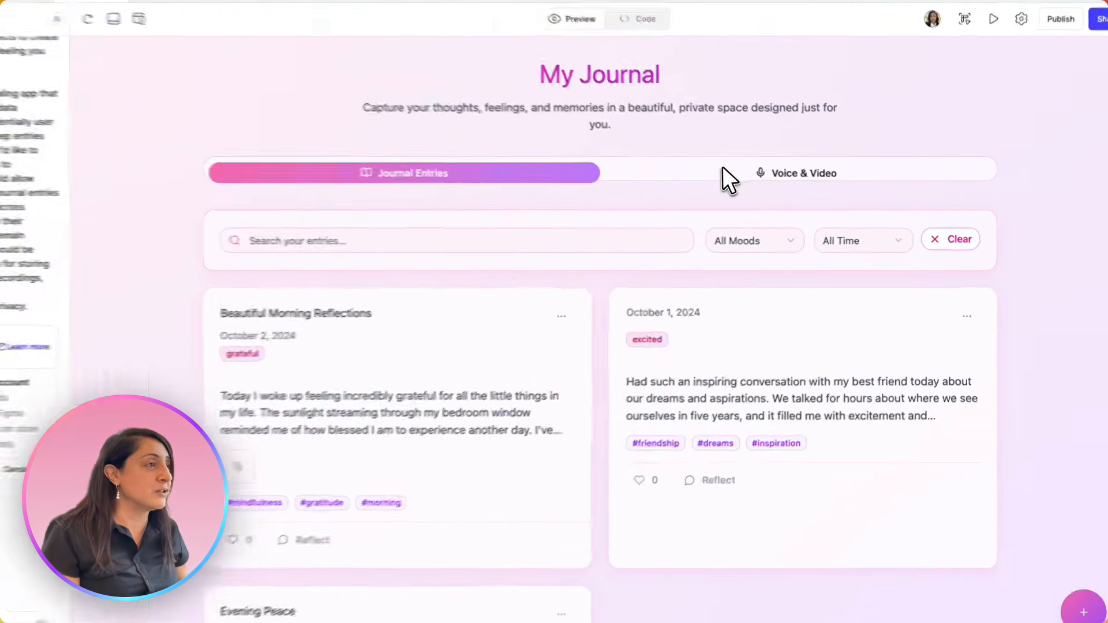
pyautogui.click(724, 179)
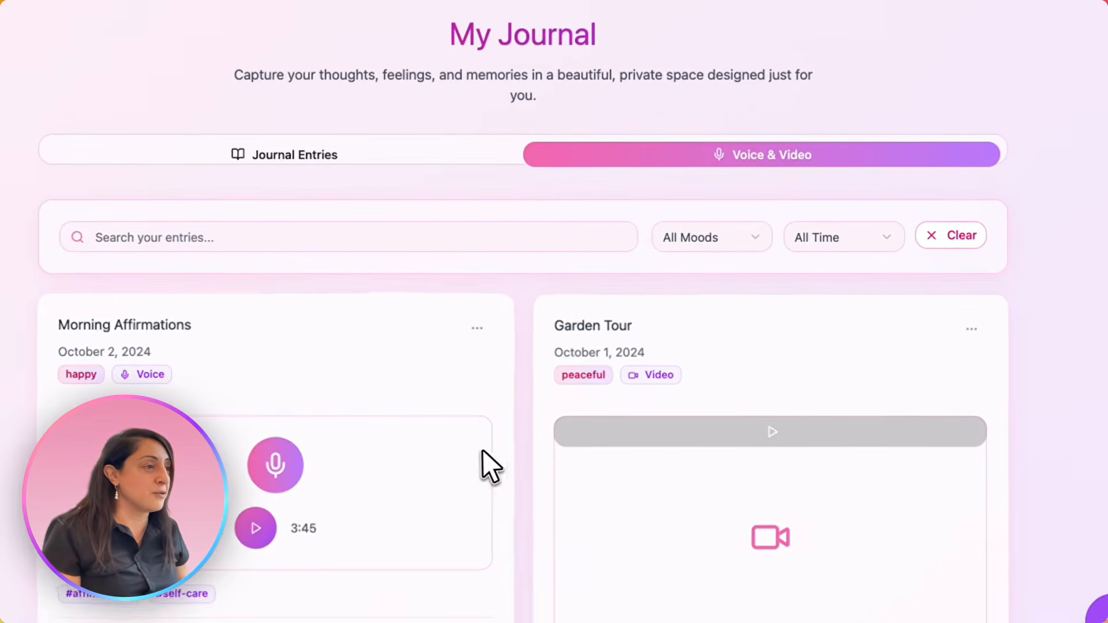
pyautogui.scroll(-8, 483, 456)
pyautogui.scroll(8, 490, 461)
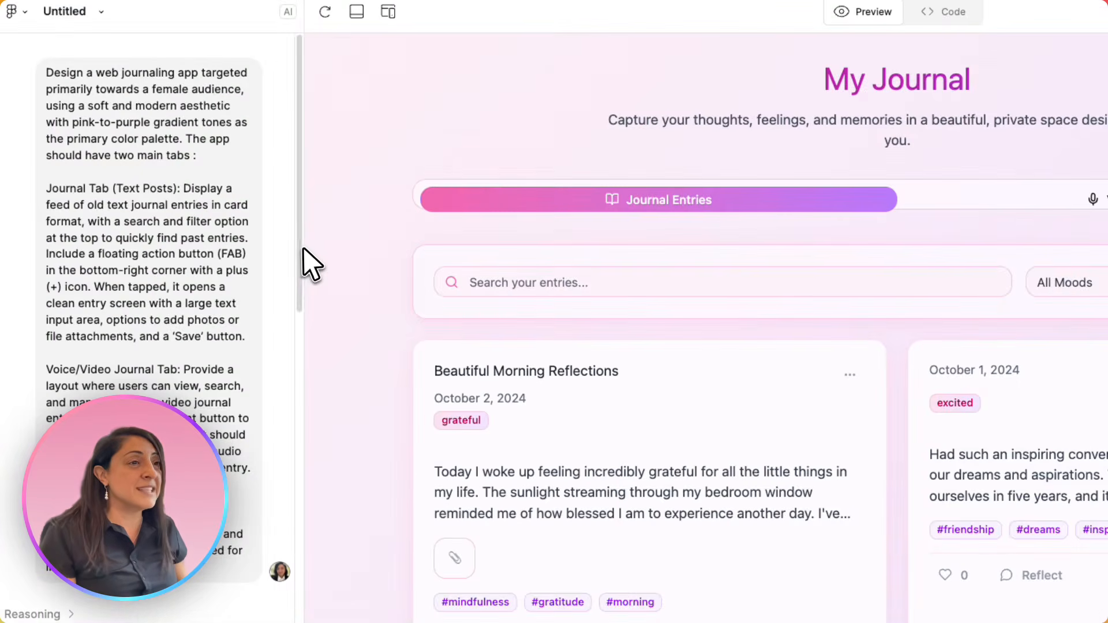
pyautogui.moveTo(307, 390); pyautogui.dragTo(221, 390)
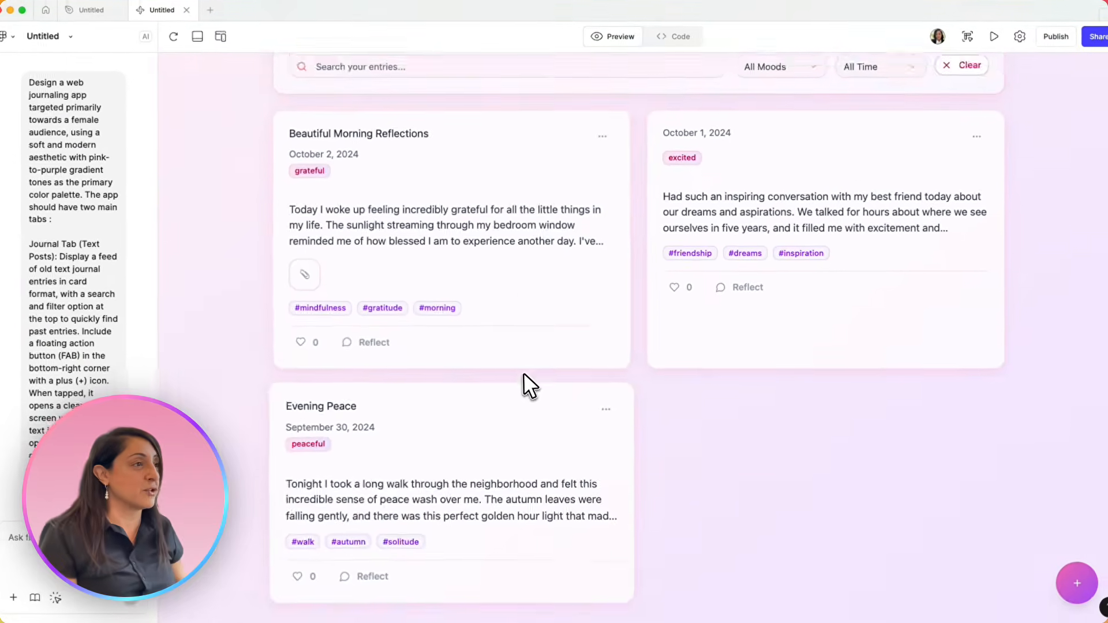
pyautogui.scroll(4, 524, 372)
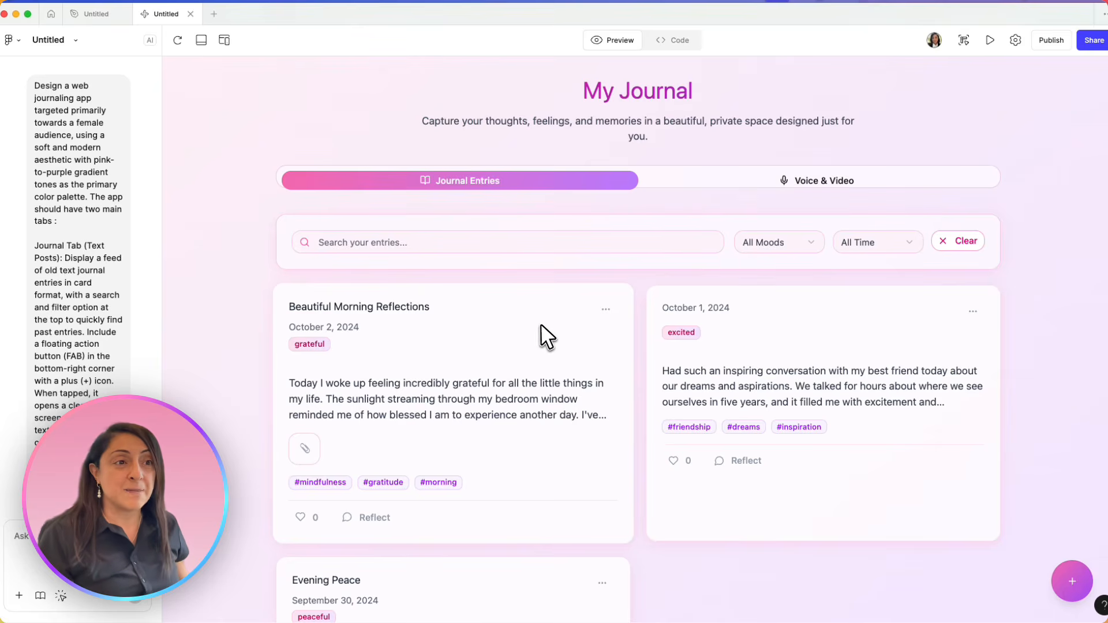
pyautogui.scroll(-15, 111, 353)
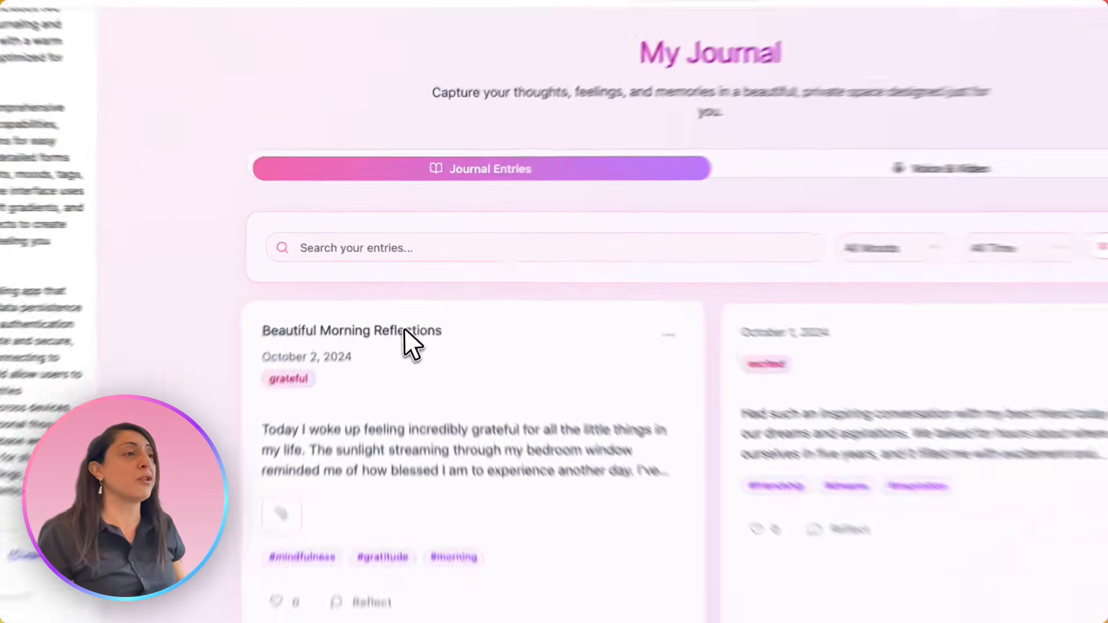
pyautogui.click(421, 247)
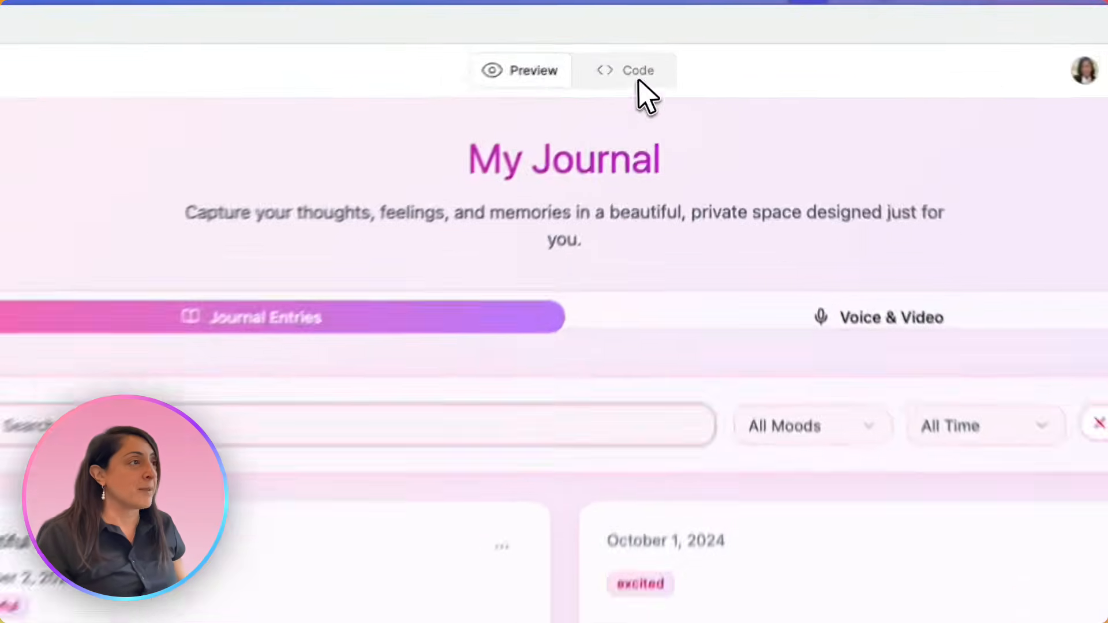
# Look at the generated App.tsx code, return to the app preview and look over the journal entry cards
pyautogui.click(674, 42)
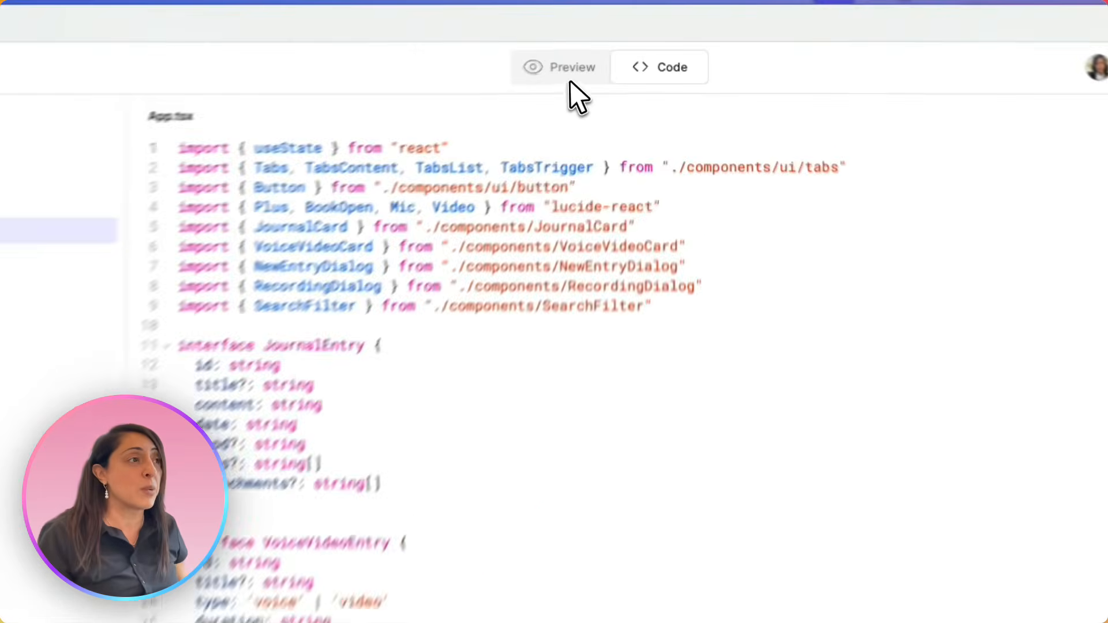
pyautogui.click(616, 45)
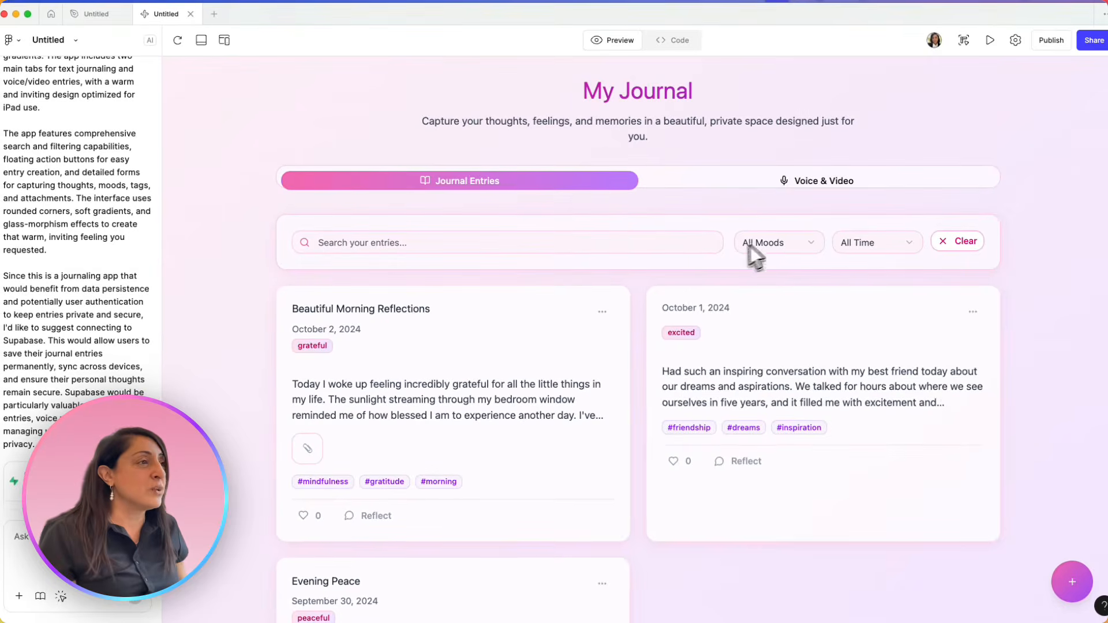
pyautogui.scroll(-3, 692, 380)
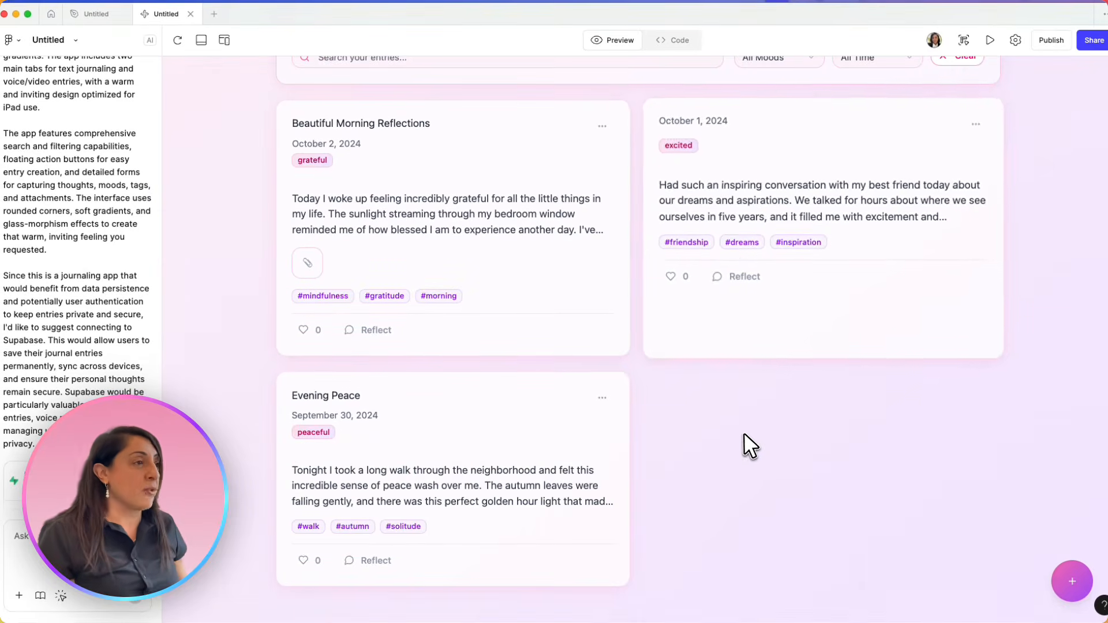
pyautogui.scroll(4, 744, 444)
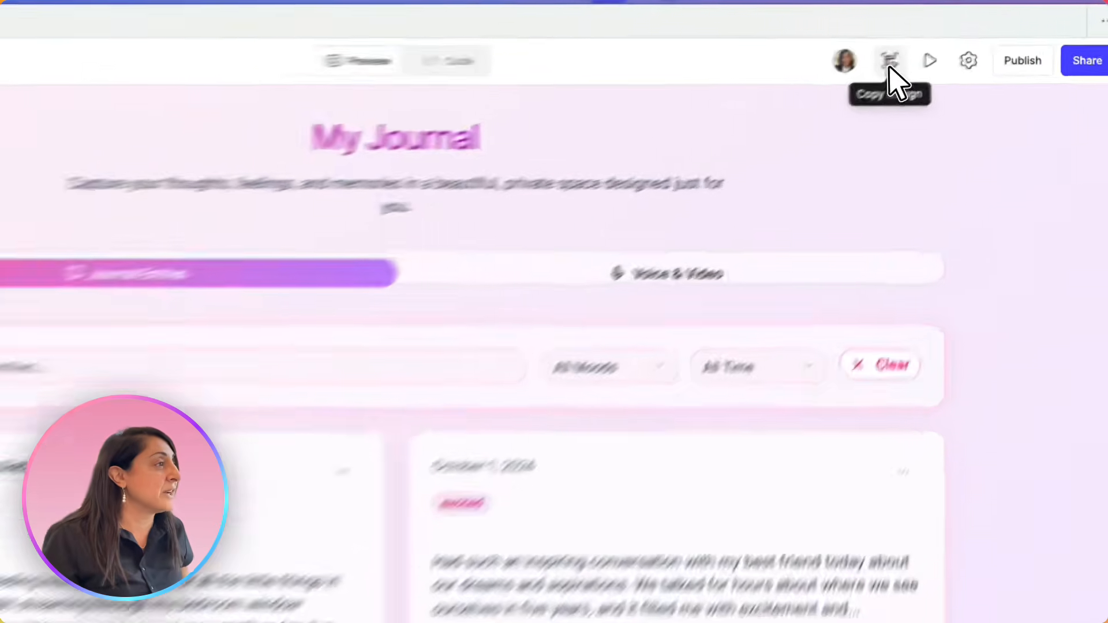
# Copy the Journal Entries preview as design layers and paste it into a new design file
pyautogui.click(961, 43)
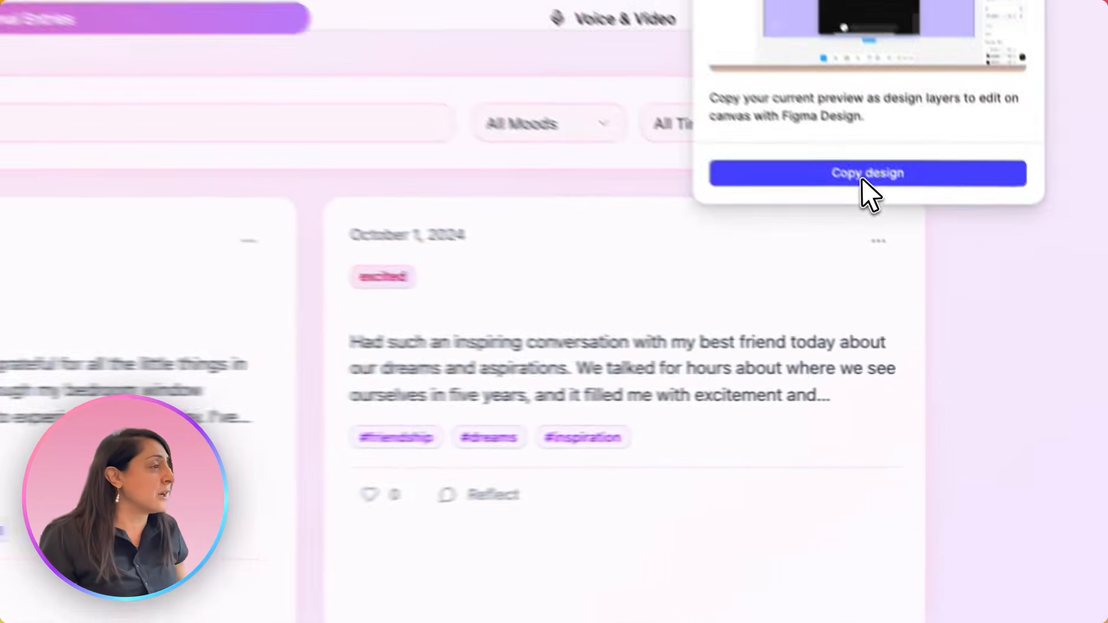
pyautogui.click(964, 275)
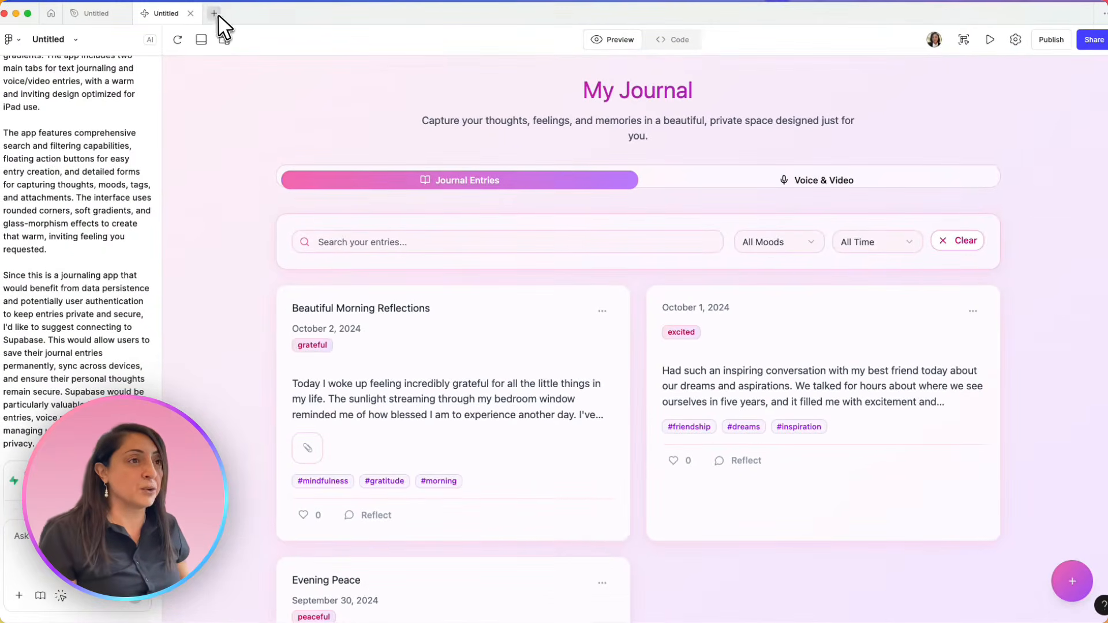
pyautogui.click(214, 13)
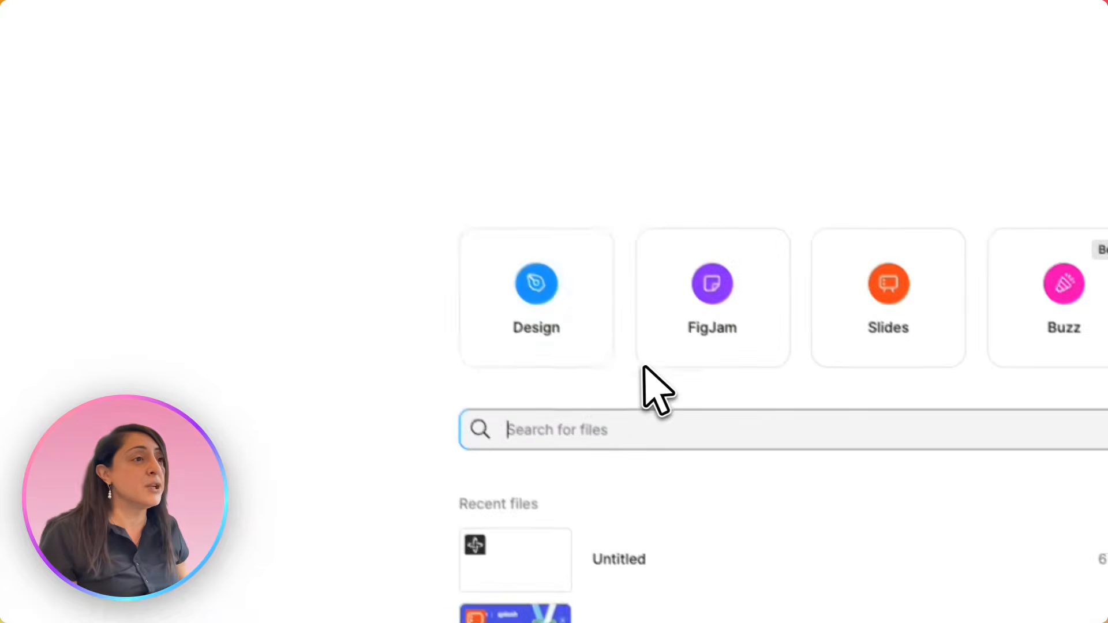
pyautogui.click(553, 342)
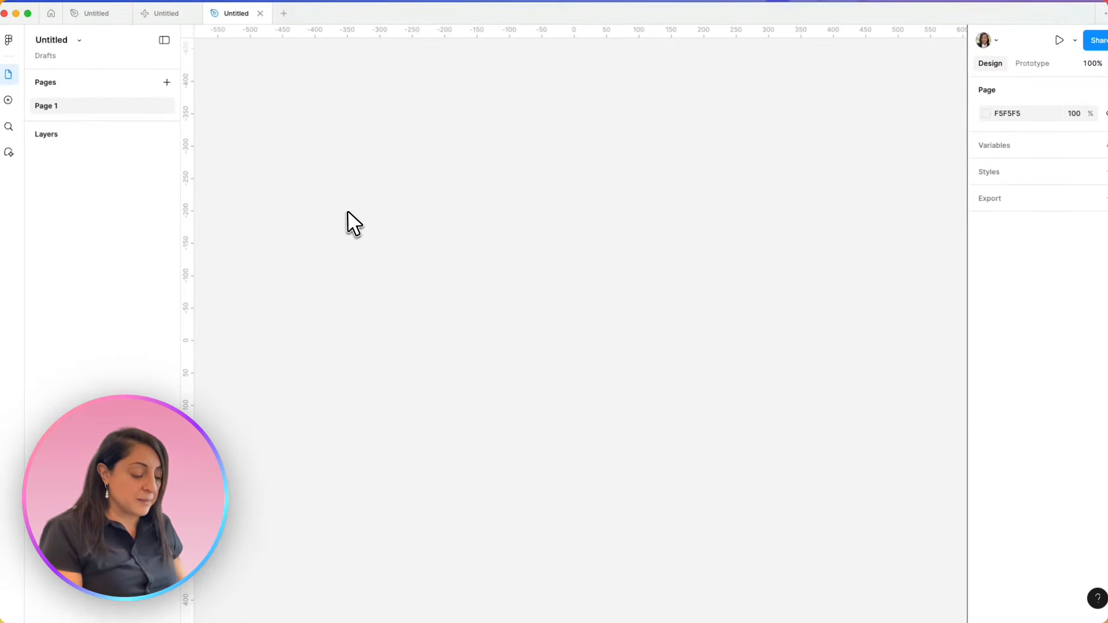
pyautogui.press('super+v')
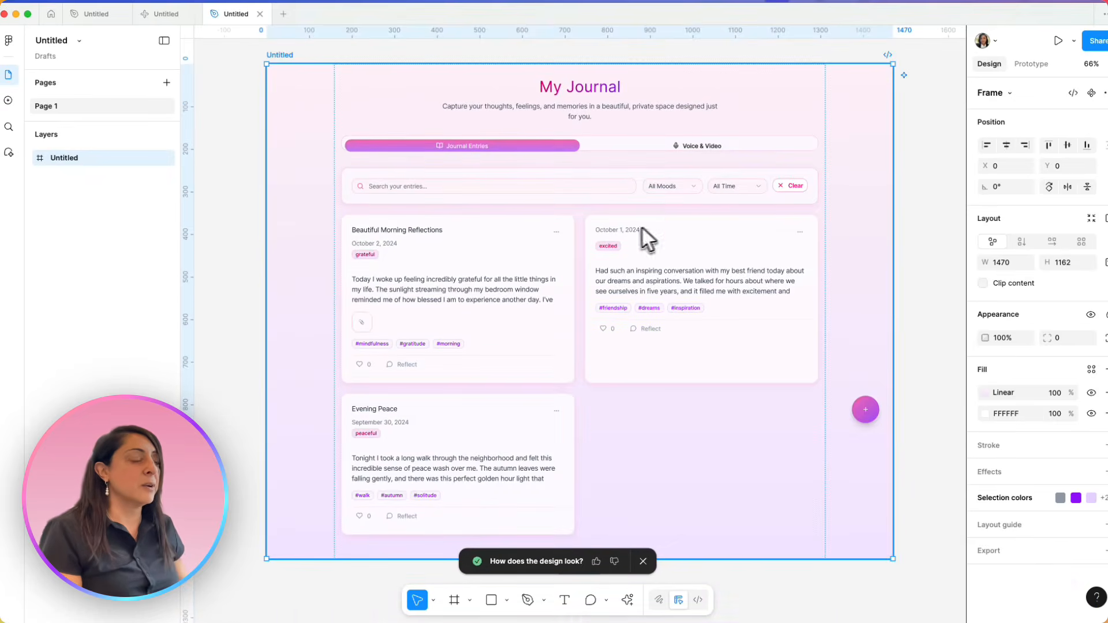
# Copy the Voice & Video preview as design layers and paste it into the design file beside the Journal Entries frame
pyautogui.hscroll(10, 576, 292)
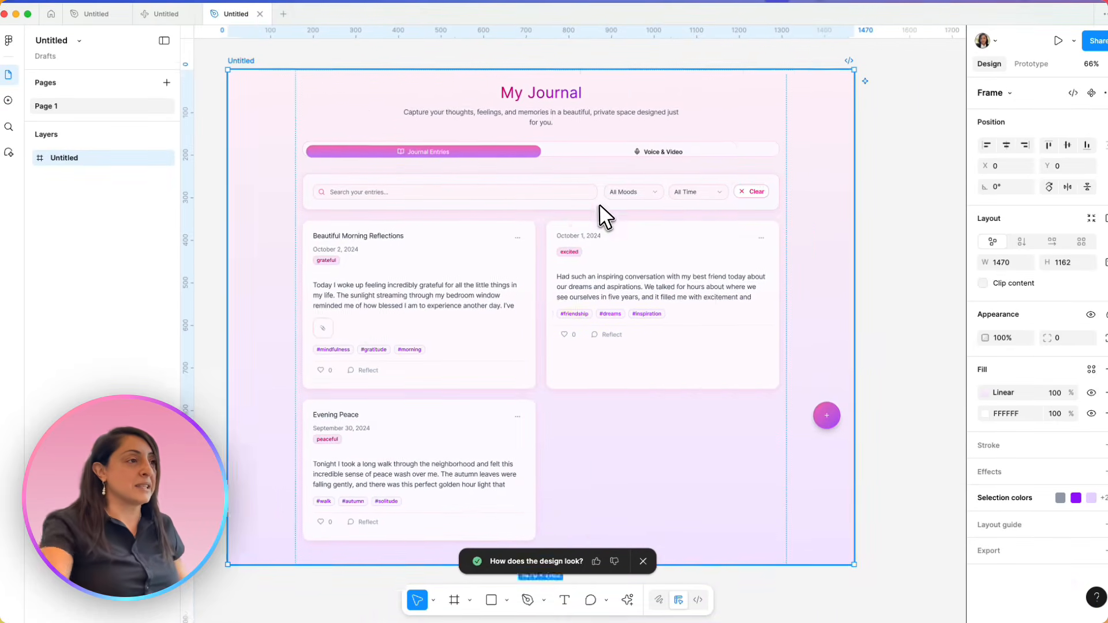
pyautogui.hscroll(-10, 449, 202)
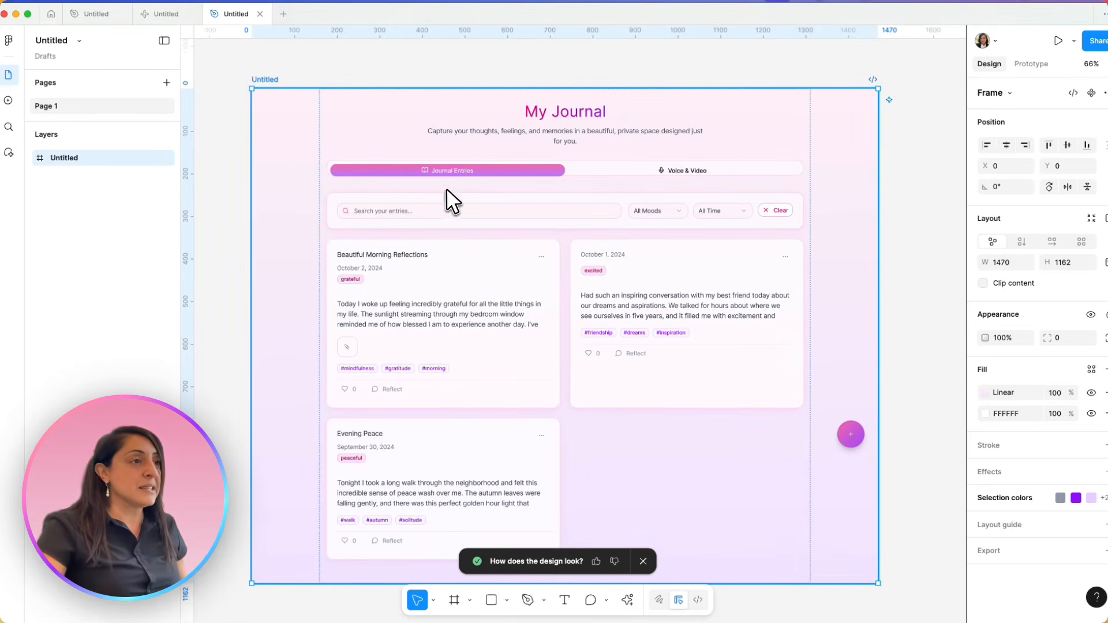
pyautogui.hscroll(10, 456, 183)
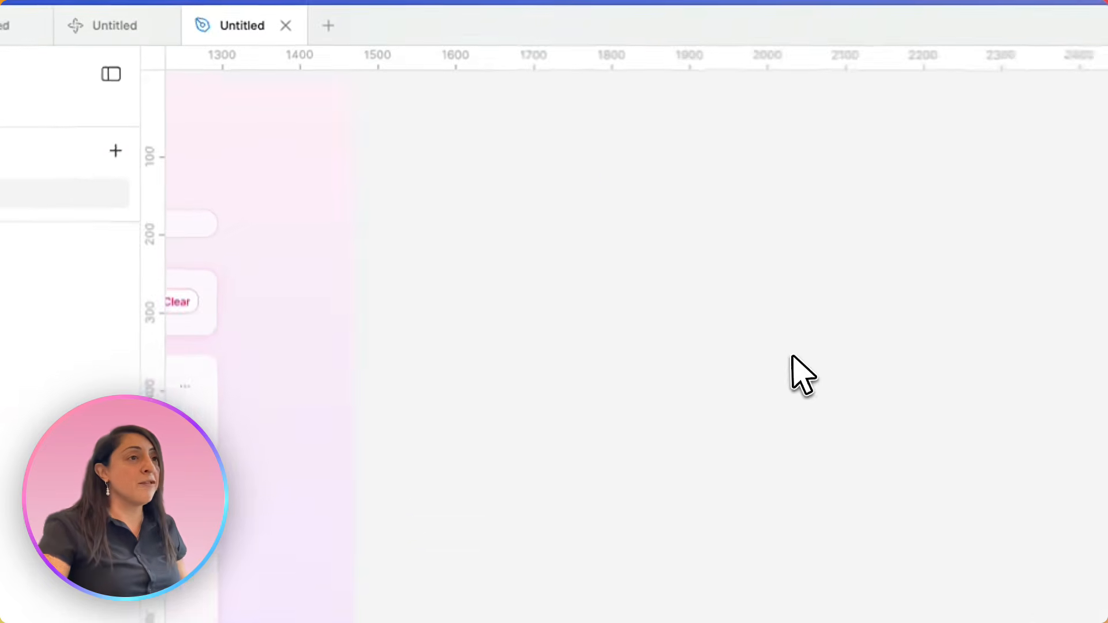
pyautogui.click(87, 26)
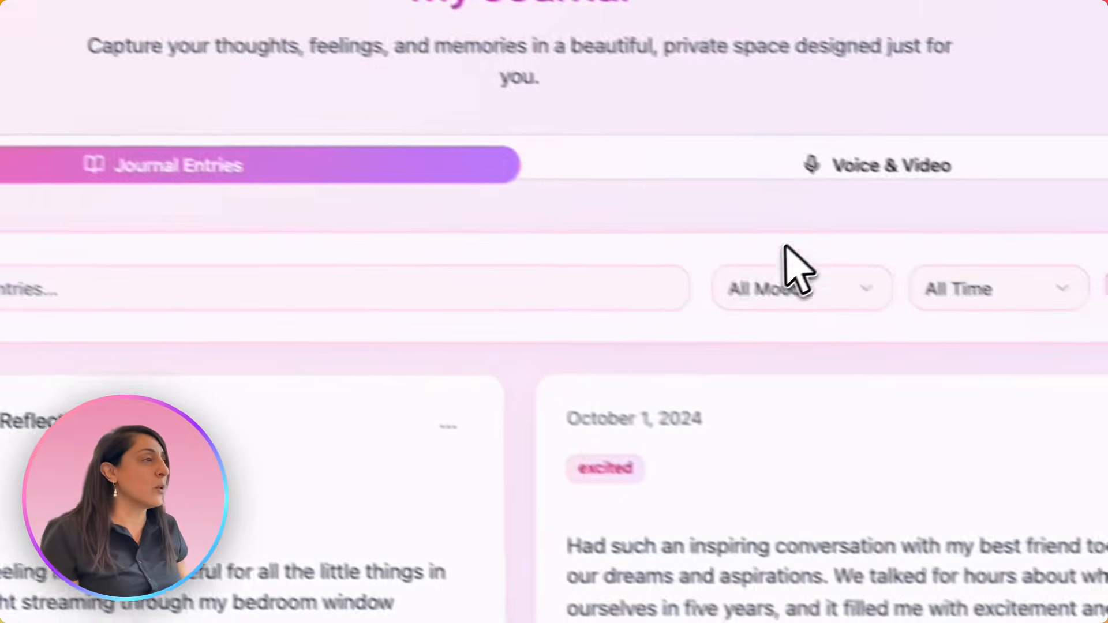
pyautogui.click(857, 166)
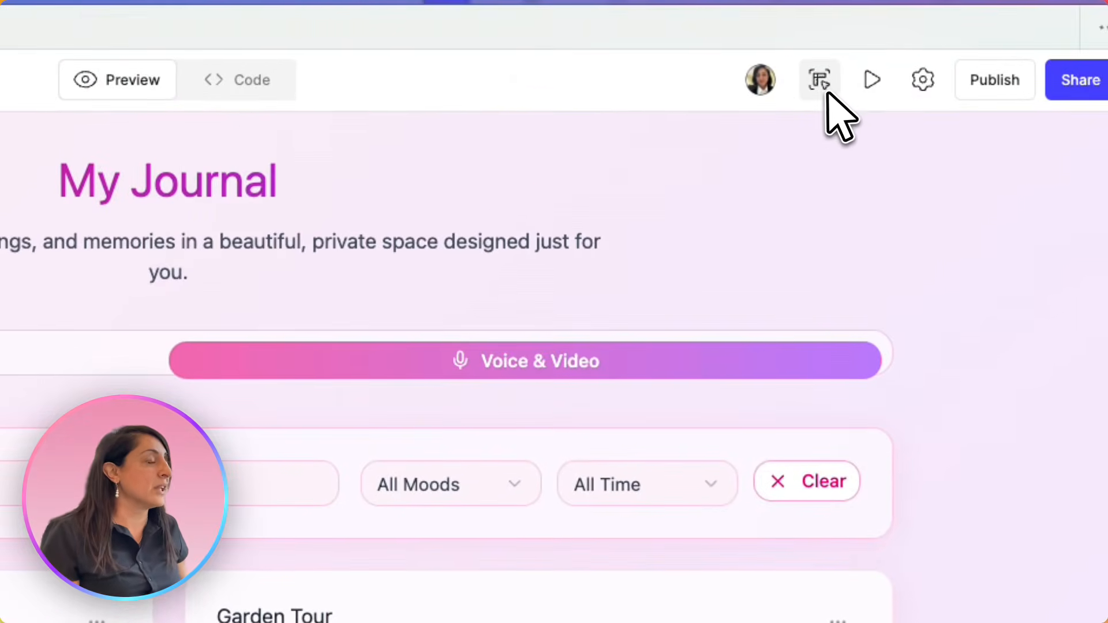
pyautogui.click(820, 81)
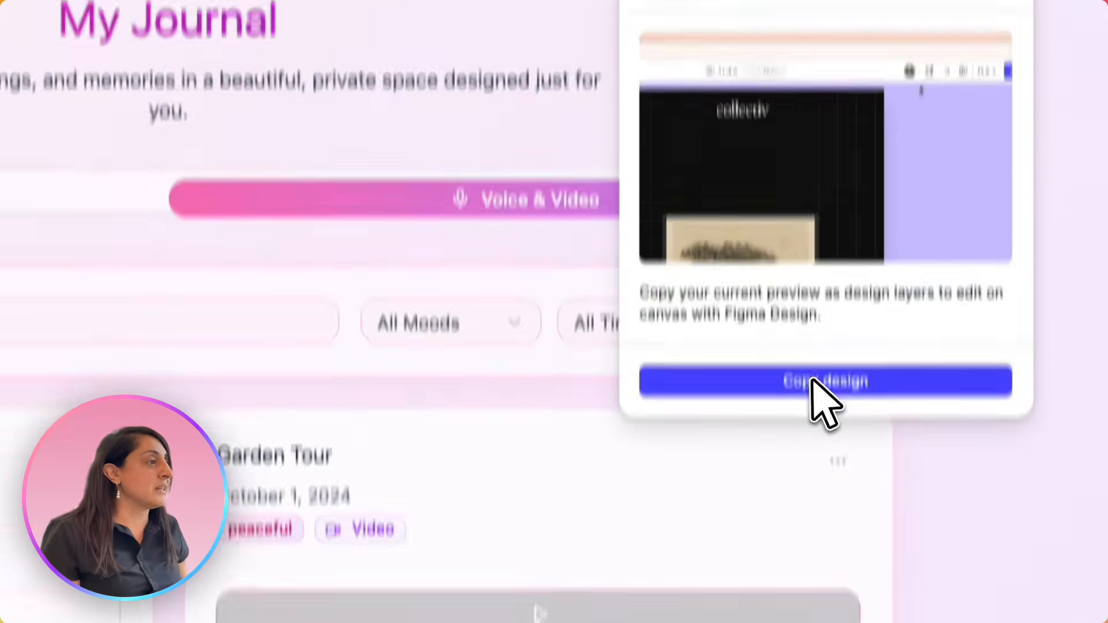
pyautogui.click(853, 544)
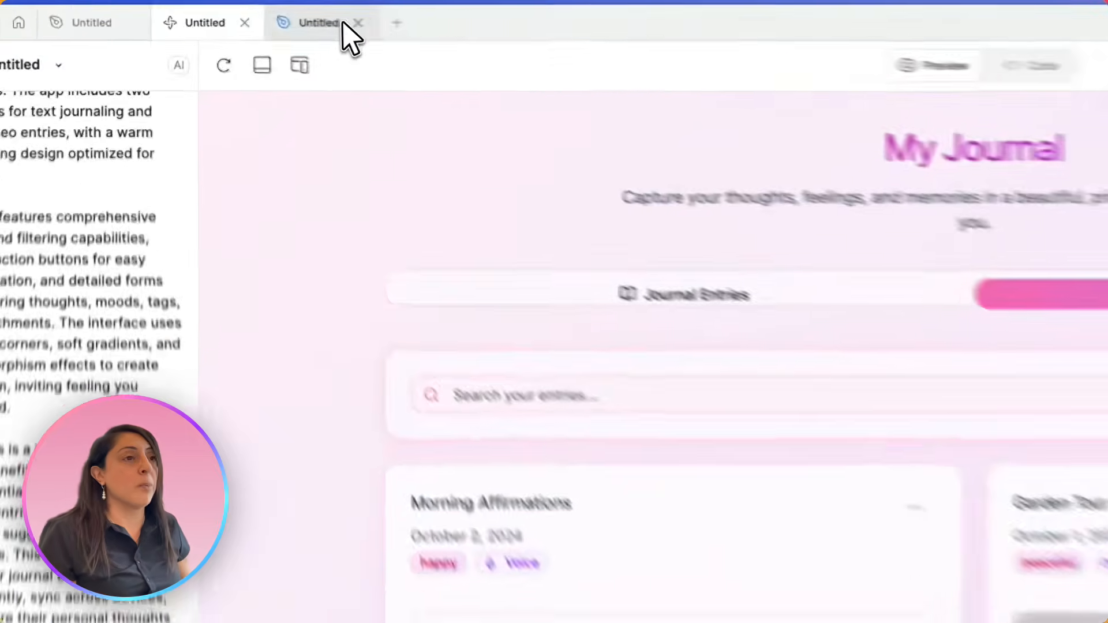
pyautogui.click(245, 15)
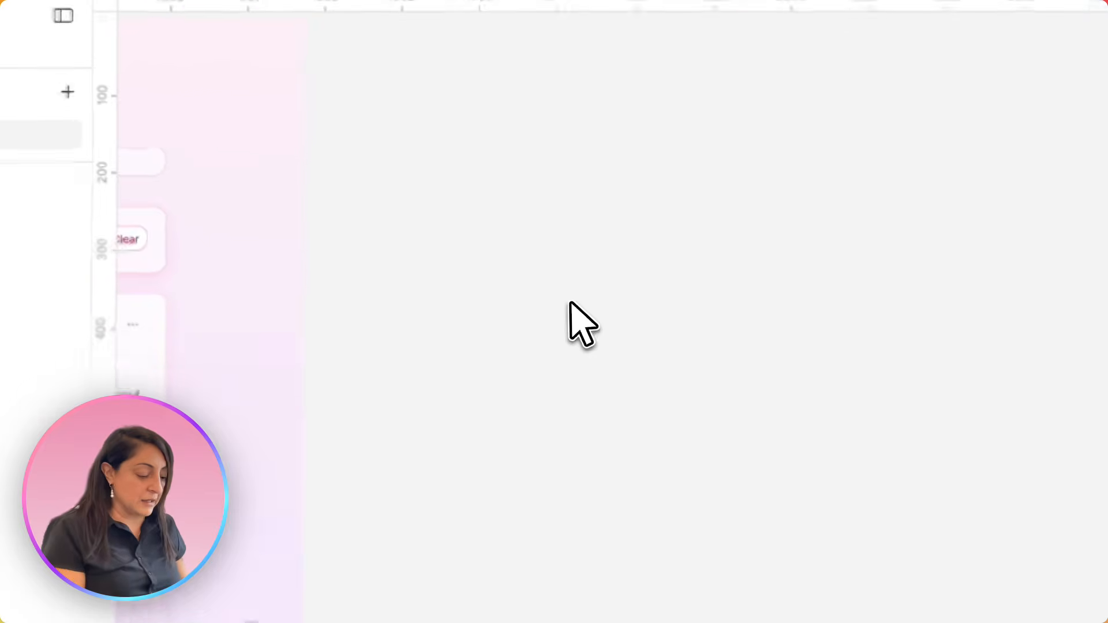
pyautogui.hotkey('ctrl', 'v')
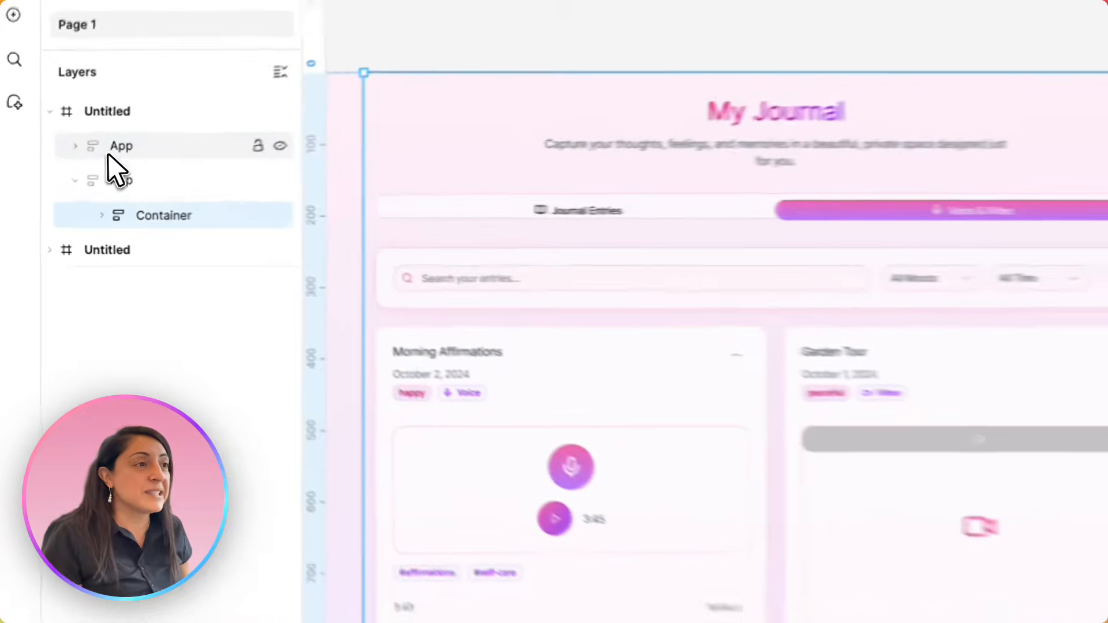
# Examine the layer structure of the pasted Voice & Video frame, from App and Container through Primitive.div, Tab List, Tab Panel and SearchFilter
pyautogui.click(68, 181)
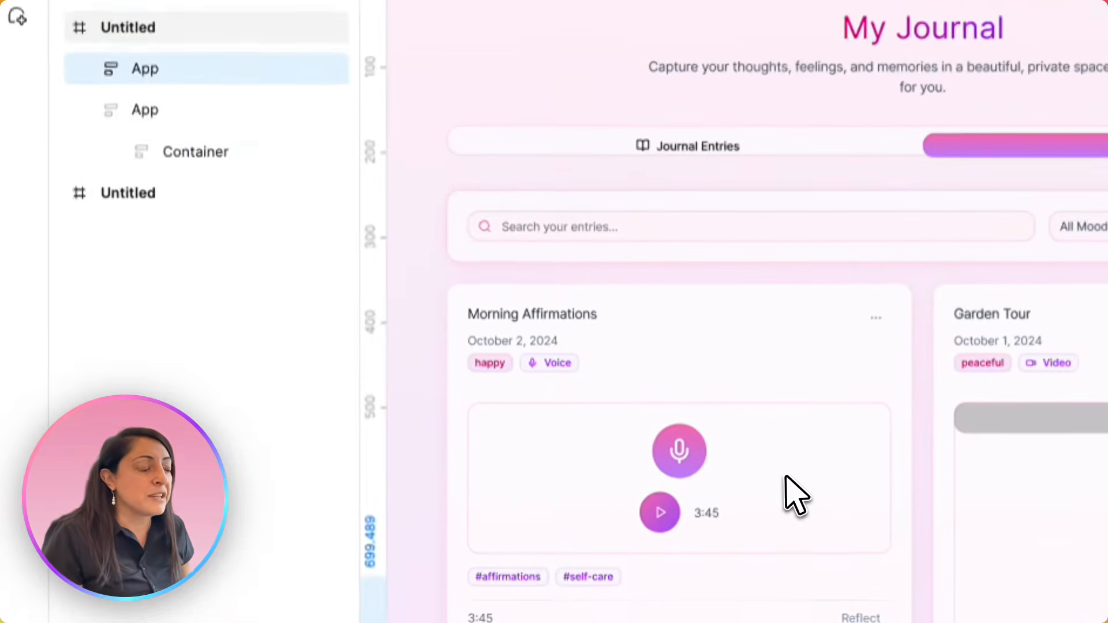
pyautogui.click(786, 477)
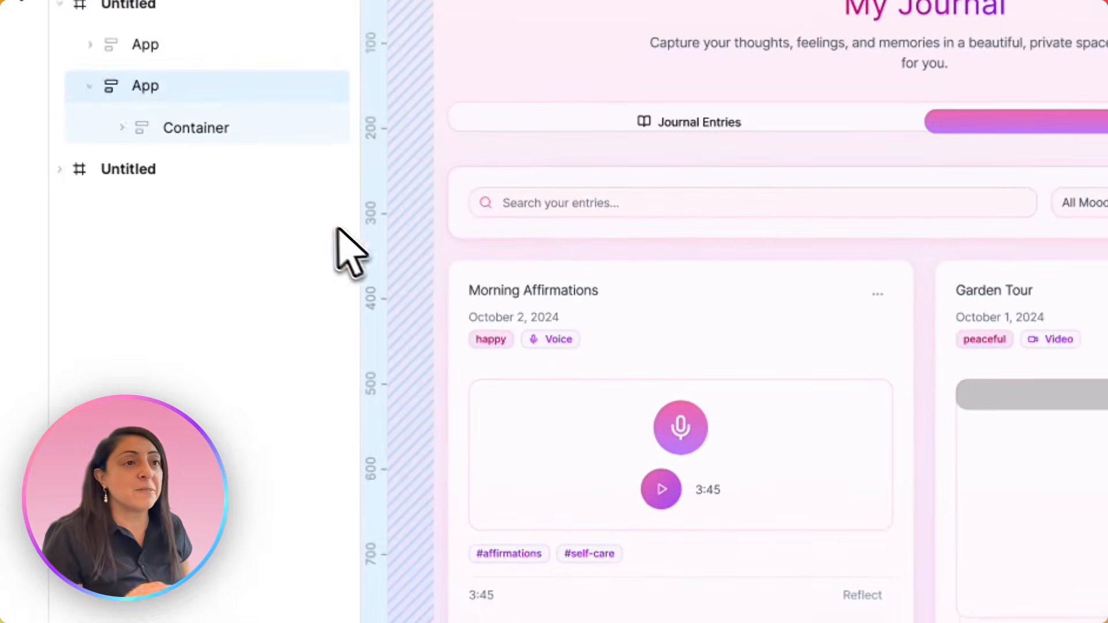
pyautogui.click(121, 185)
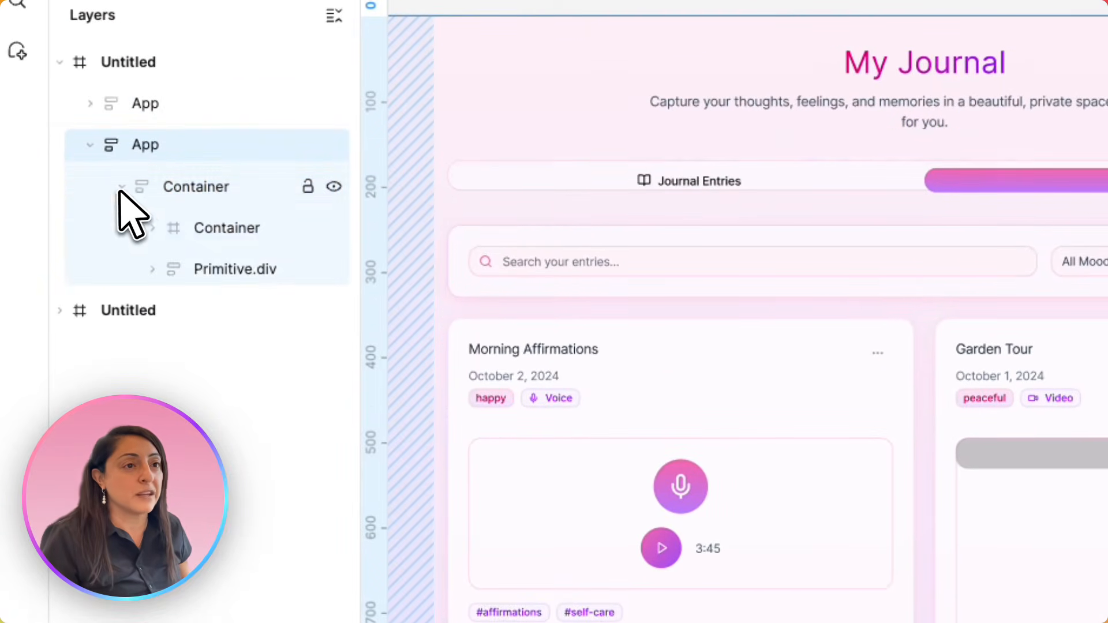
pyautogui.click(231, 229)
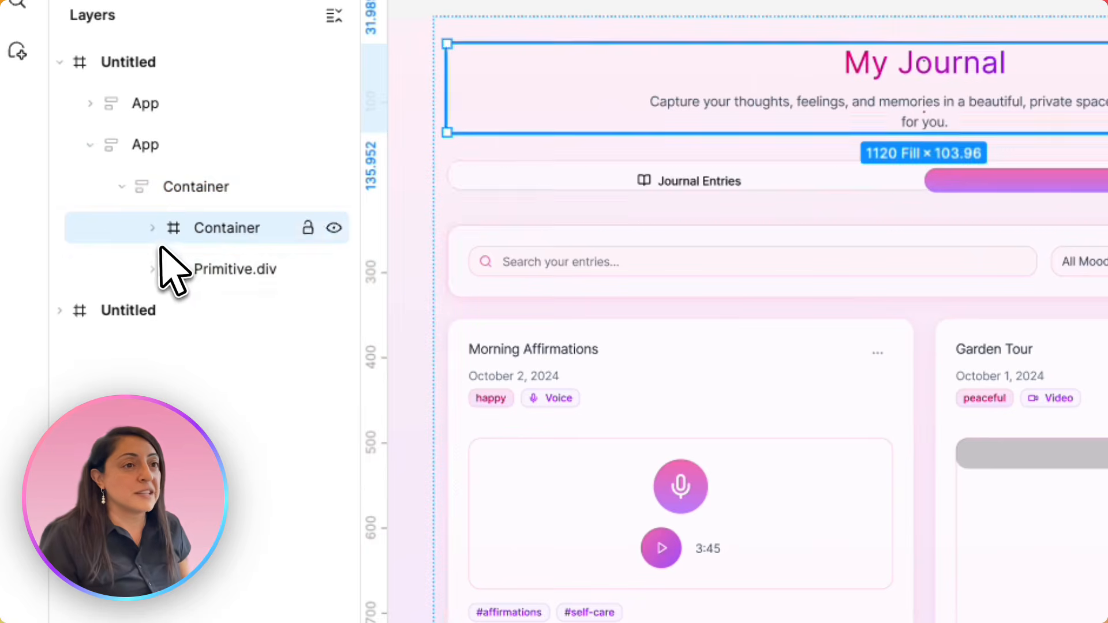
pyautogui.click(152, 270)
pyautogui.click(253, 311)
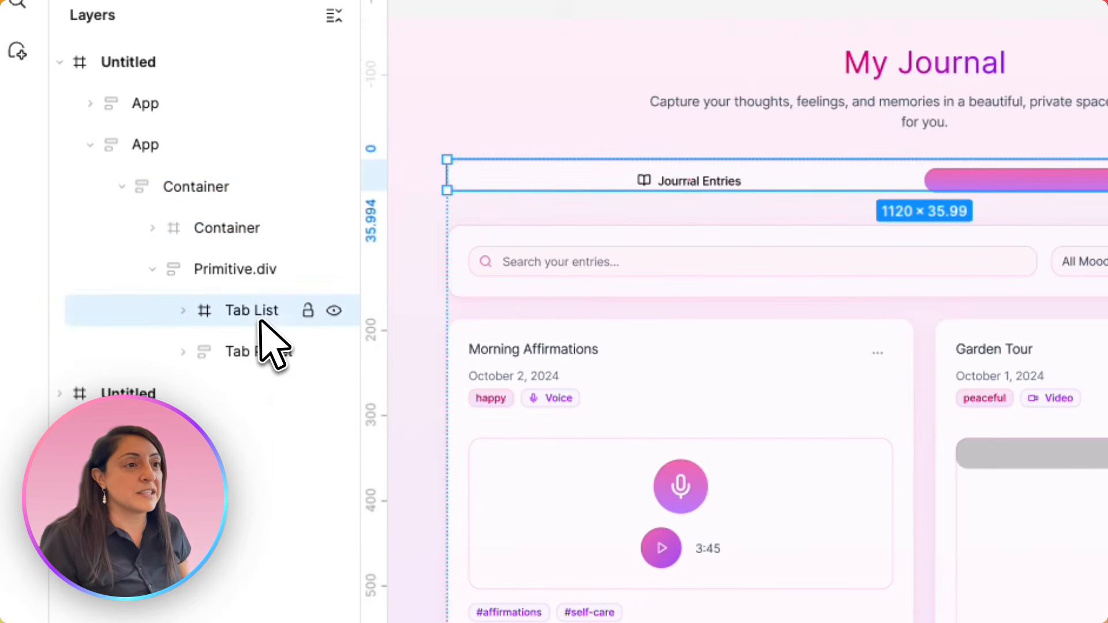
pyautogui.click(184, 352)
pyautogui.click(248, 390)
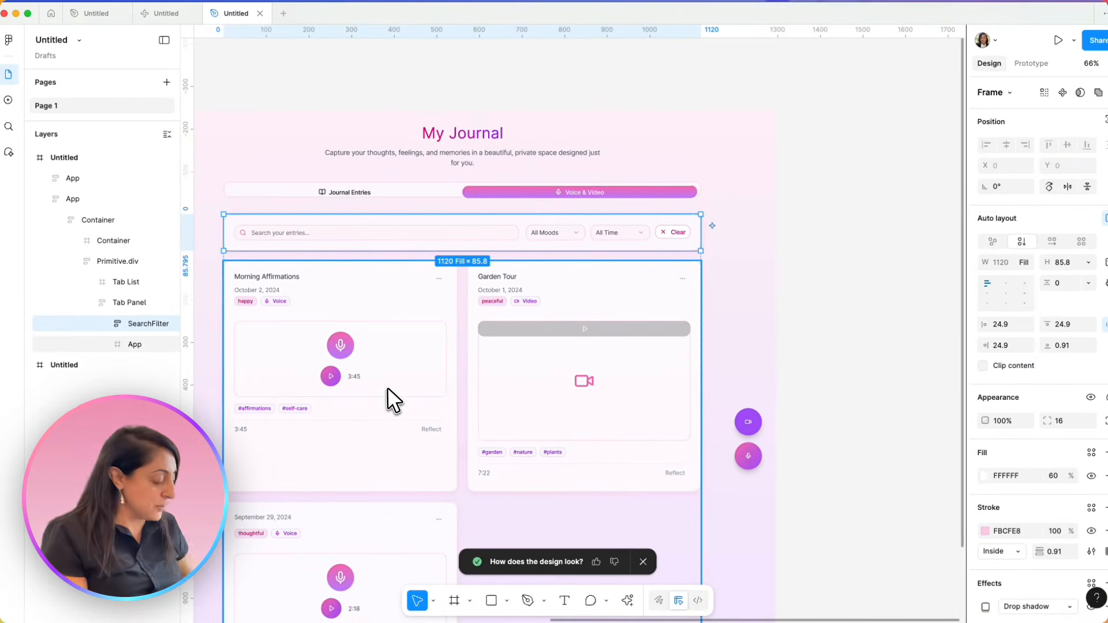
# Change the "happy" mood tag on the Morning Affirmations card to "Ecstatic"
pyautogui.press('super+equal')
pyautogui.press('super+equal')
pyautogui.hscroll(-5, 386, 386)
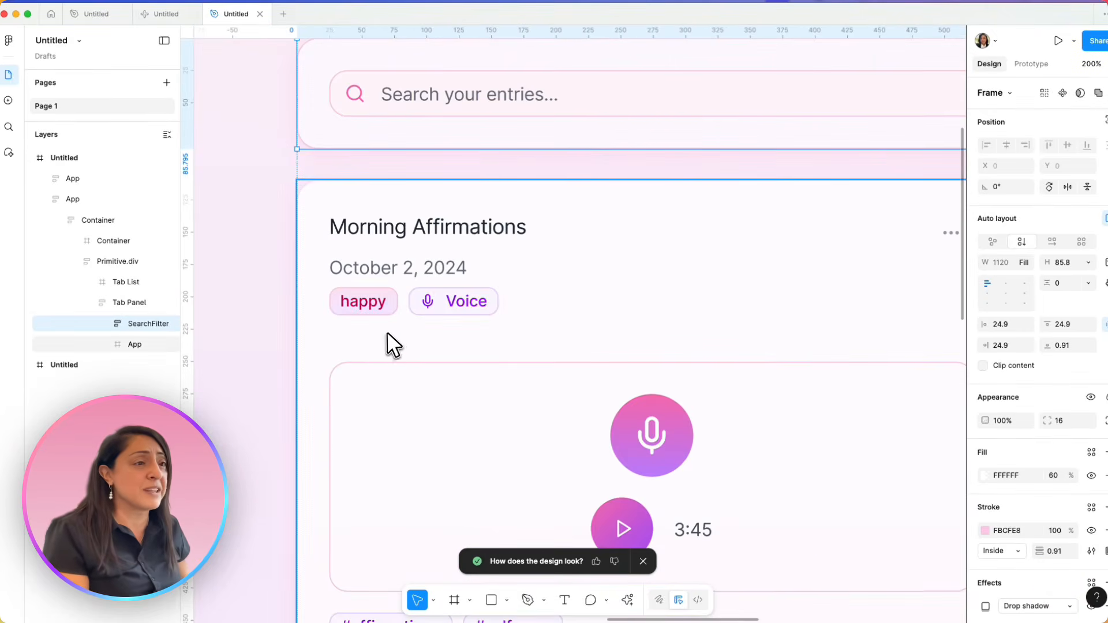
pyautogui.click(365, 301)
pyautogui.doubleClick(365, 301)
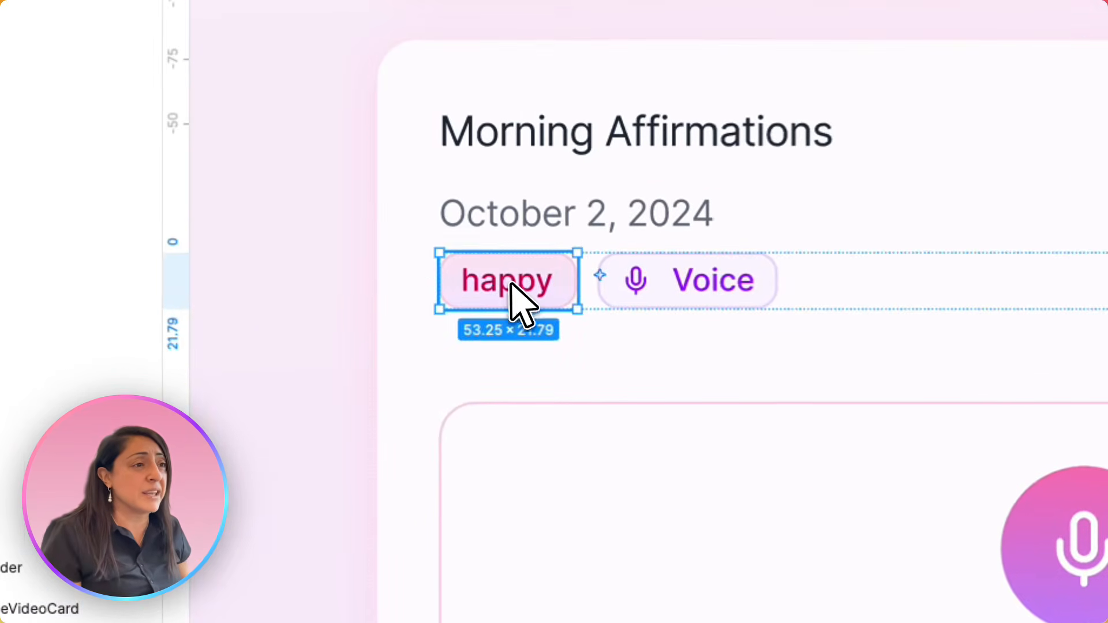
pyautogui.doubleClick(510, 284)
pyautogui.doubleClick(511, 284)
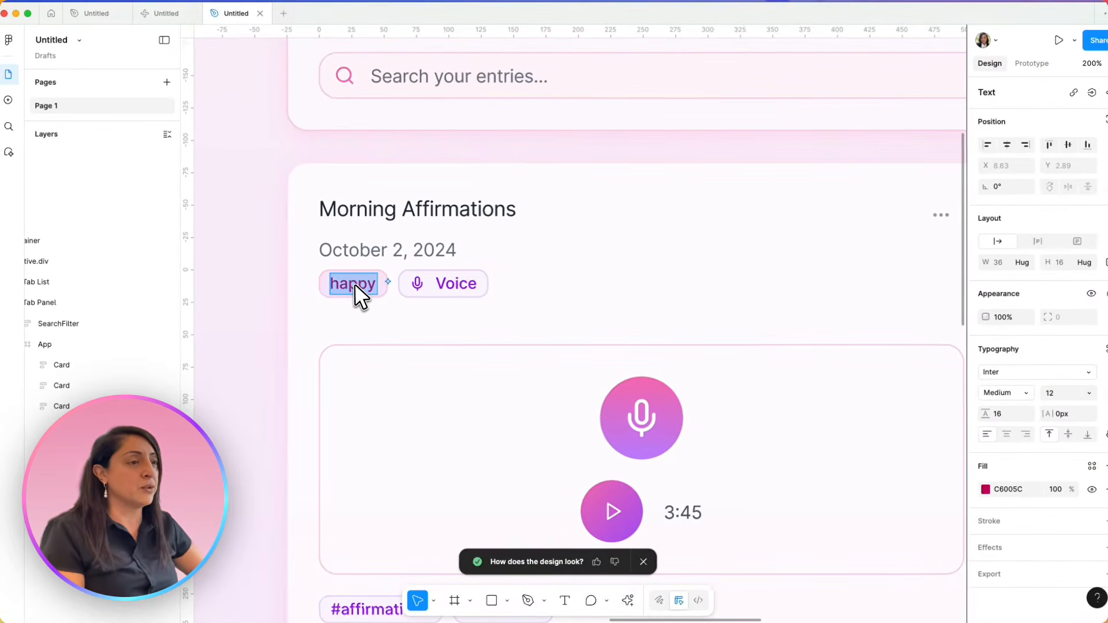
pyautogui.write('E')
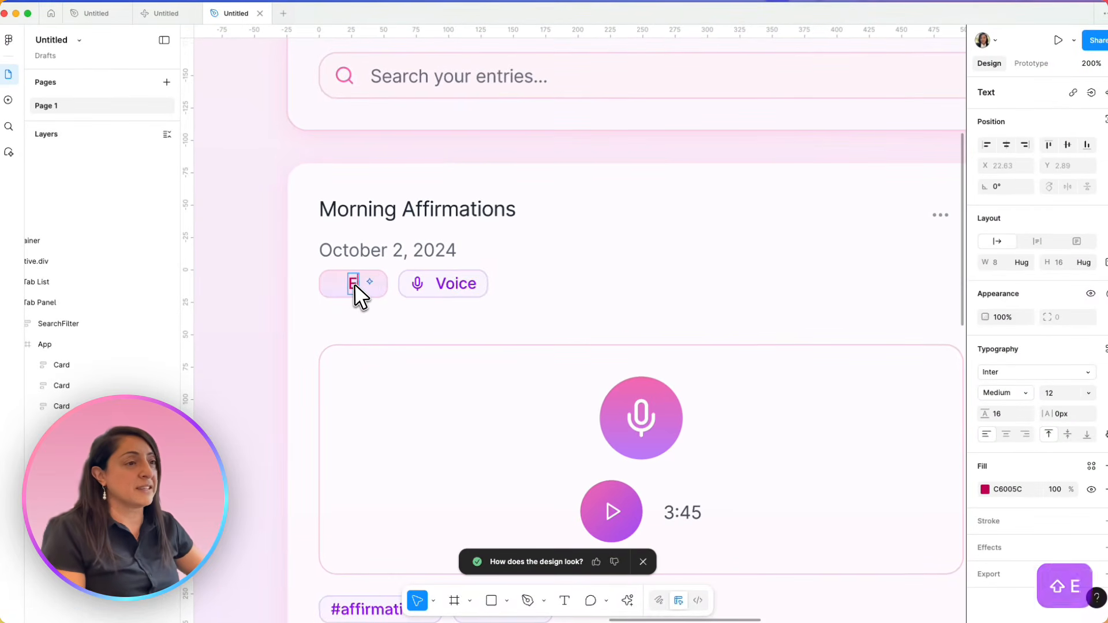
pyautogui.write('cstatic')
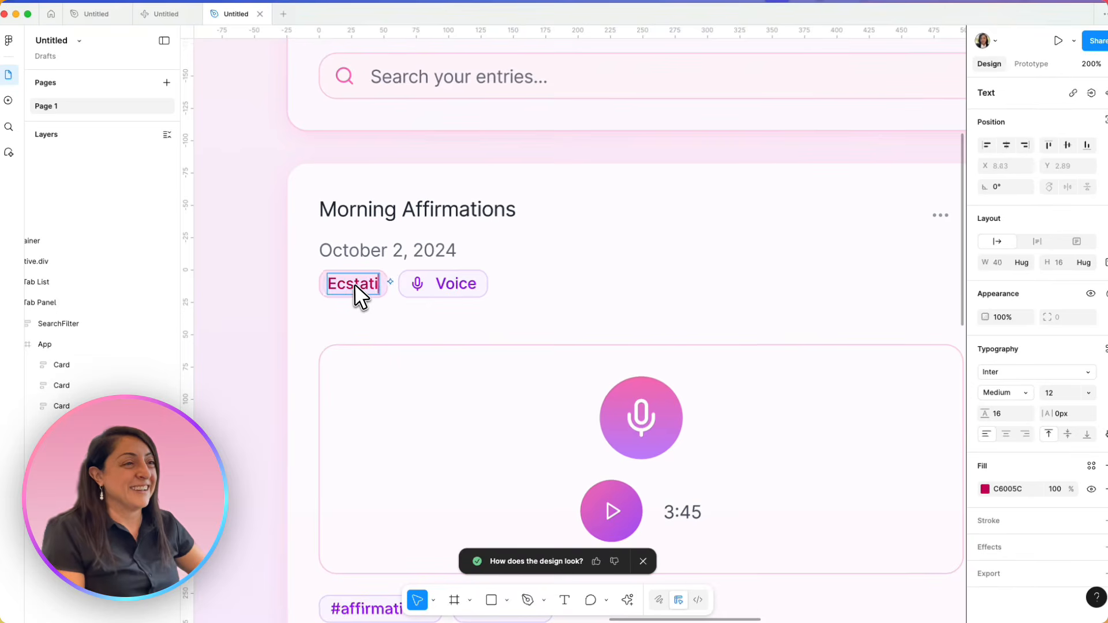
pyautogui.press('Escape')
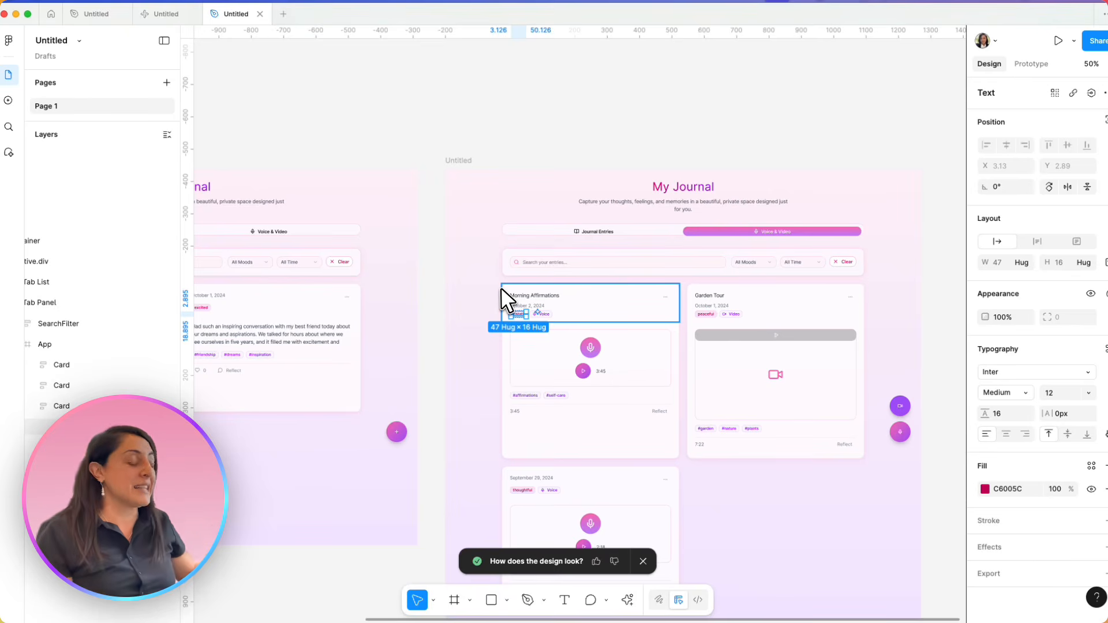
# Check the edited mood tag on the Morning Affirmations card up close and within the whole Voice & Video frame
pyautogui.press('super+equal')
pyautogui.press('super+equal')
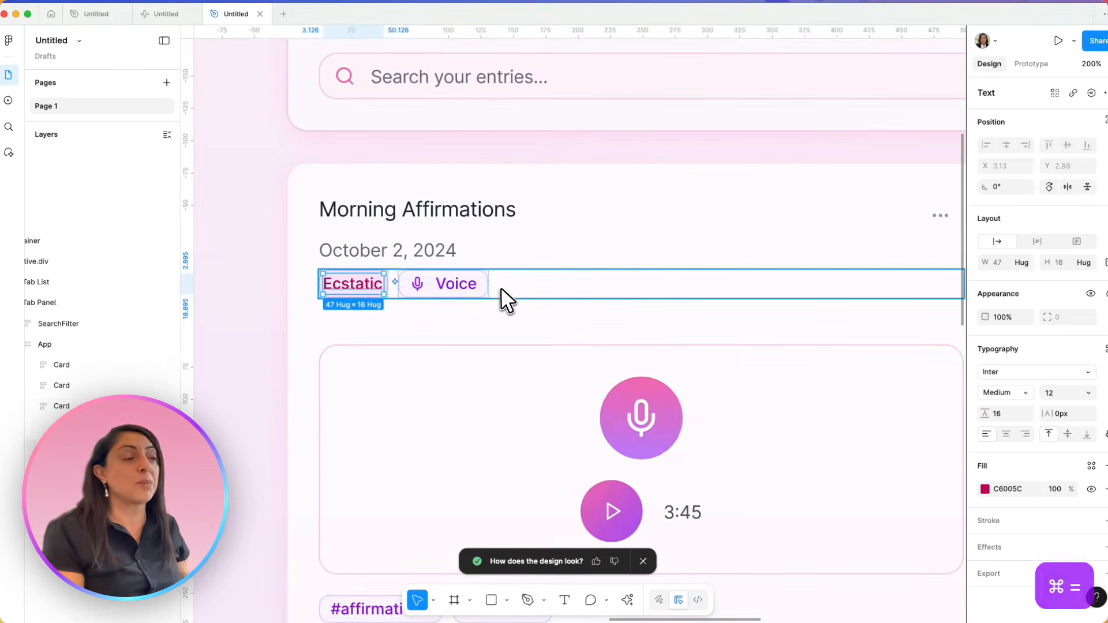
pyautogui.click(500, 306)
pyautogui.press('super+minus')
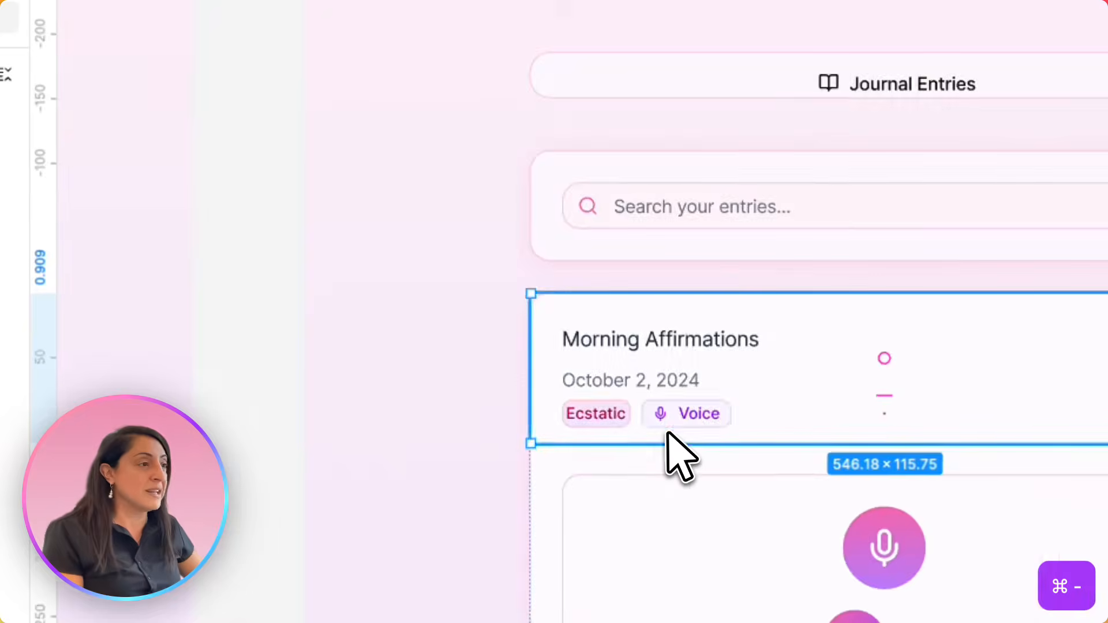
pyautogui.press('super+minus')
pyautogui.hscroll(5, 718, 359)
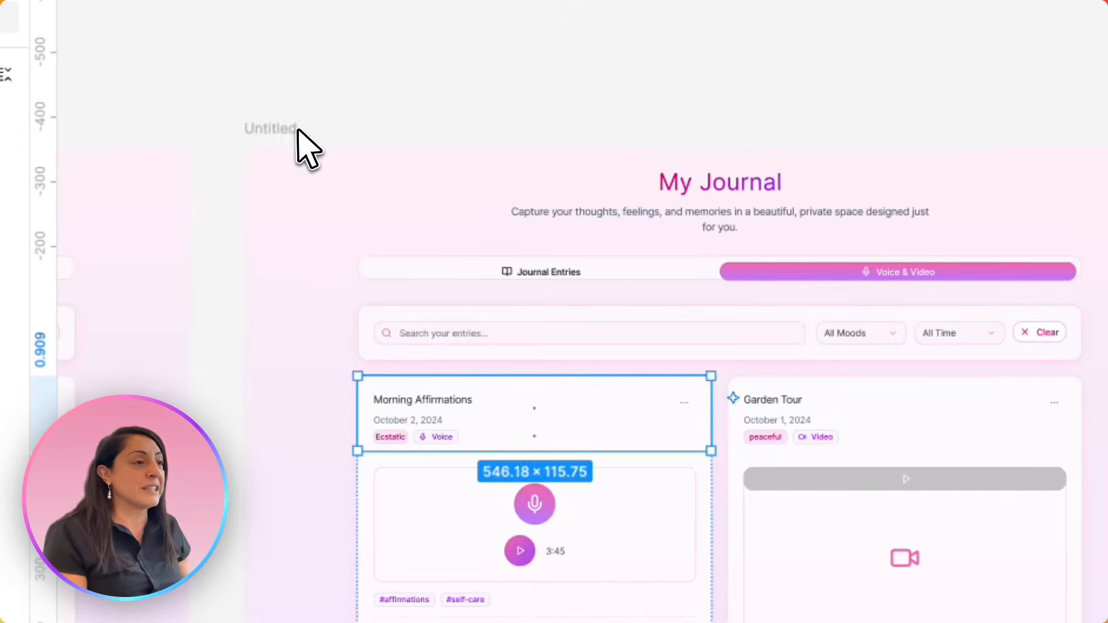
pyautogui.click(296, 128)
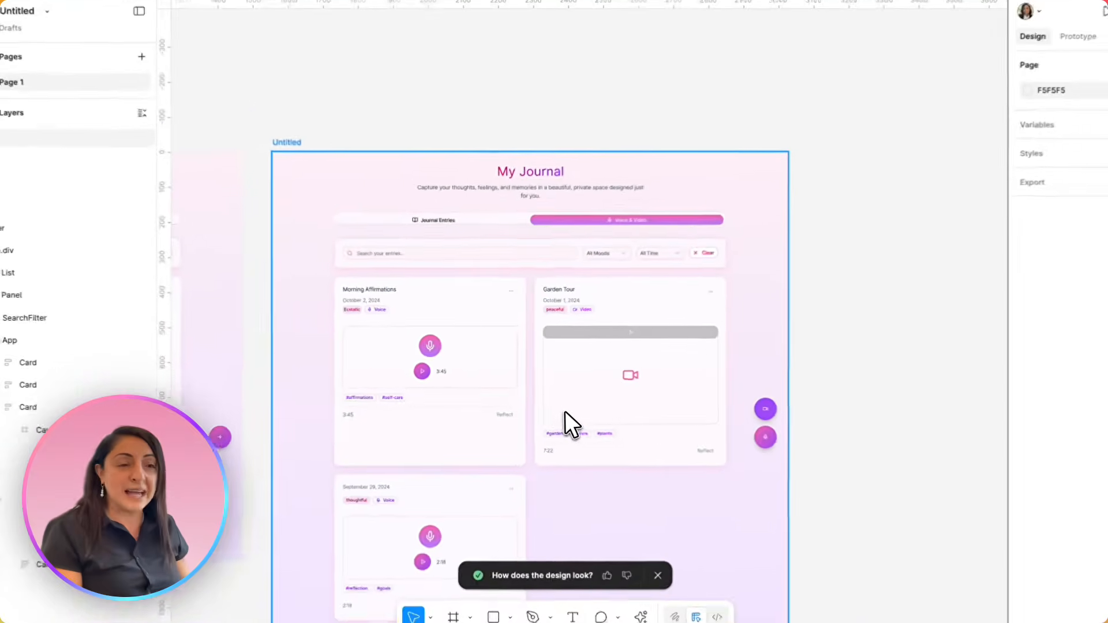